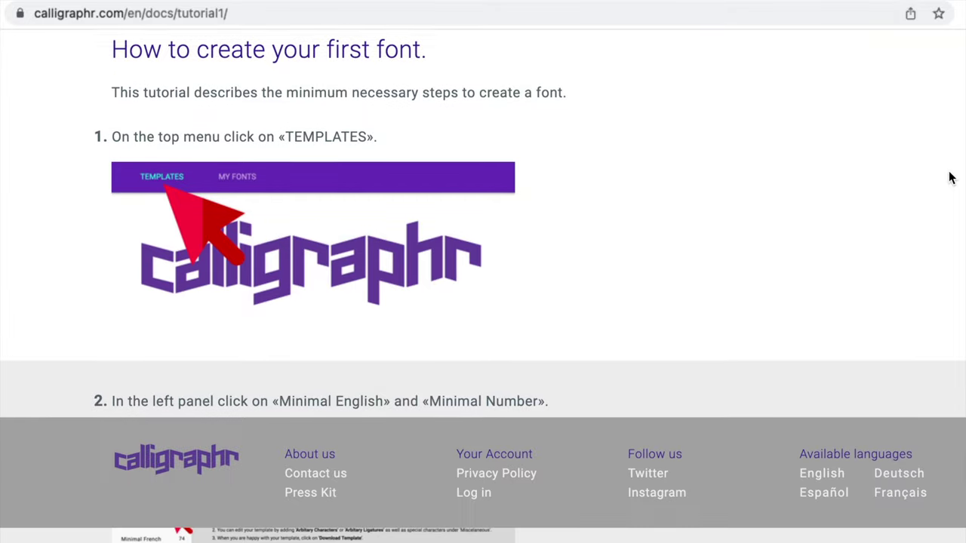
# Scroll Calligraphr's tutorial from step 3 through printing, scanning and uploading to step 9, building the font
pyautogui.scroll(-10, 951, 177)
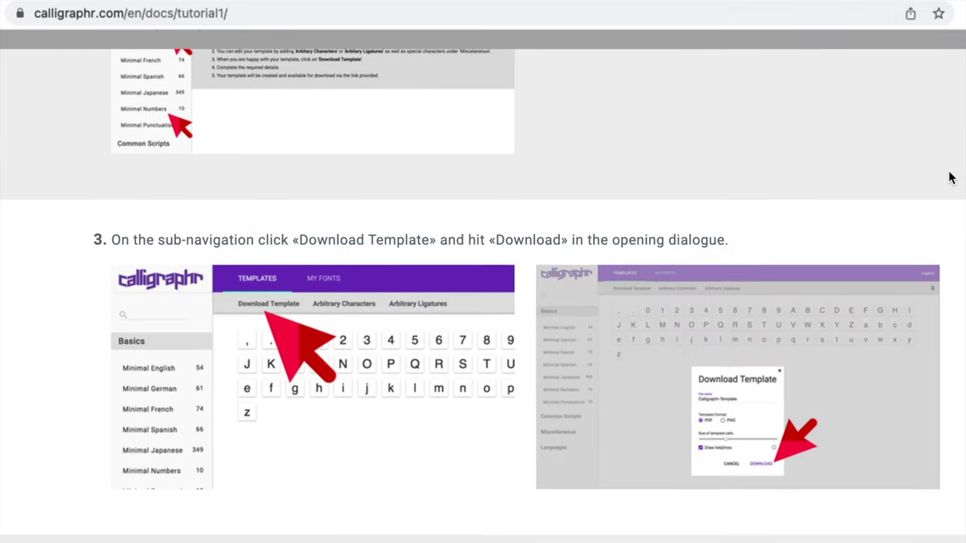
pyautogui.scroll(-6, 950, 177)
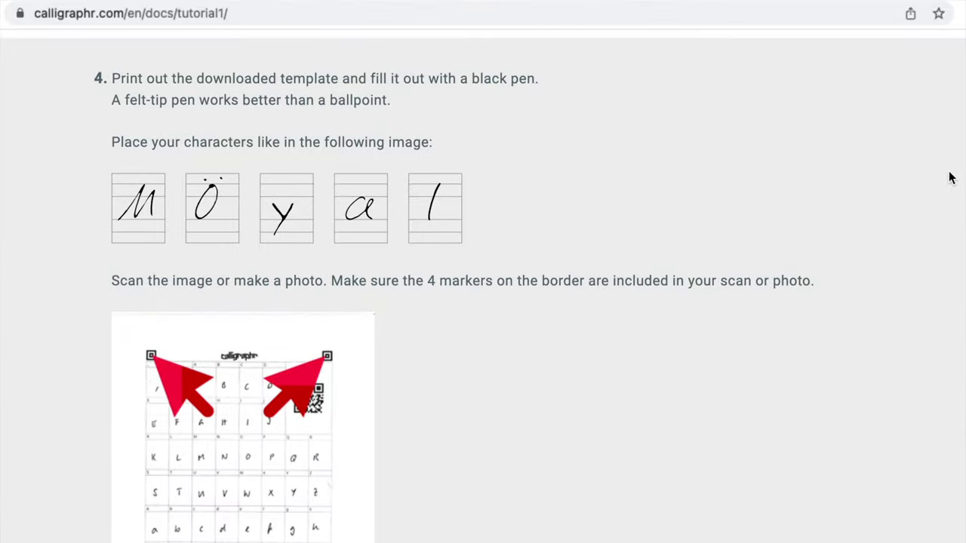
pyautogui.scroll(-5, 951, 177)
pyautogui.scroll(3, 323, 211)
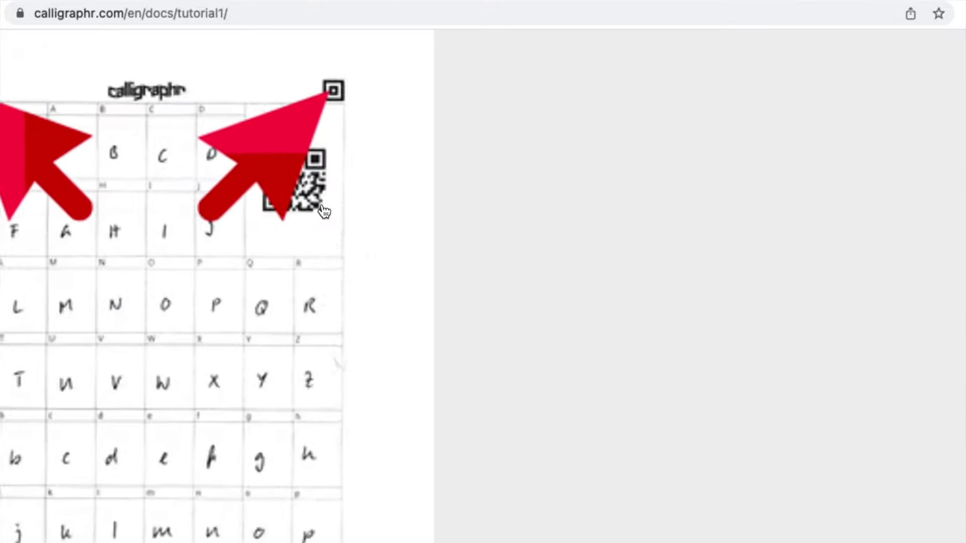
pyautogui.hscroll(-5, 323, 211)
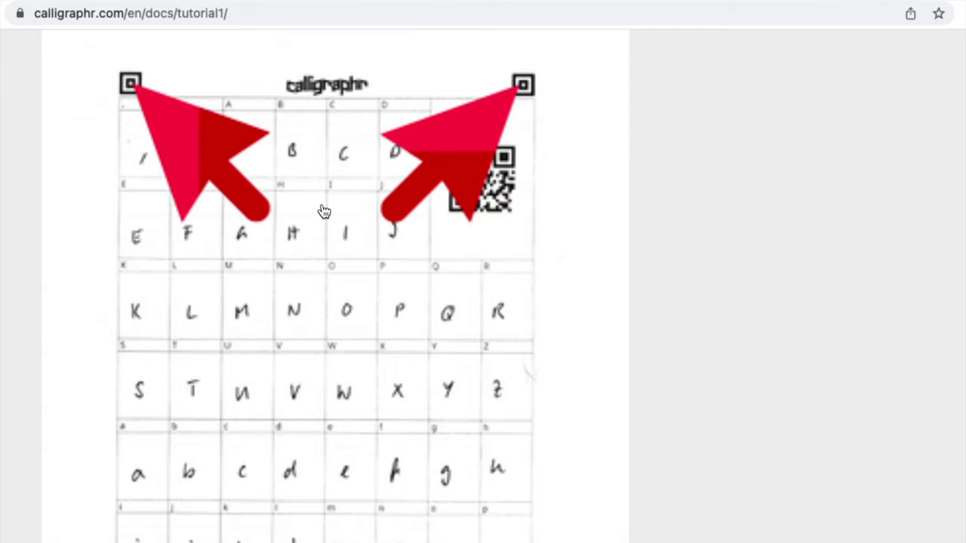
pyautogui.scroll(-4, 323, 211)
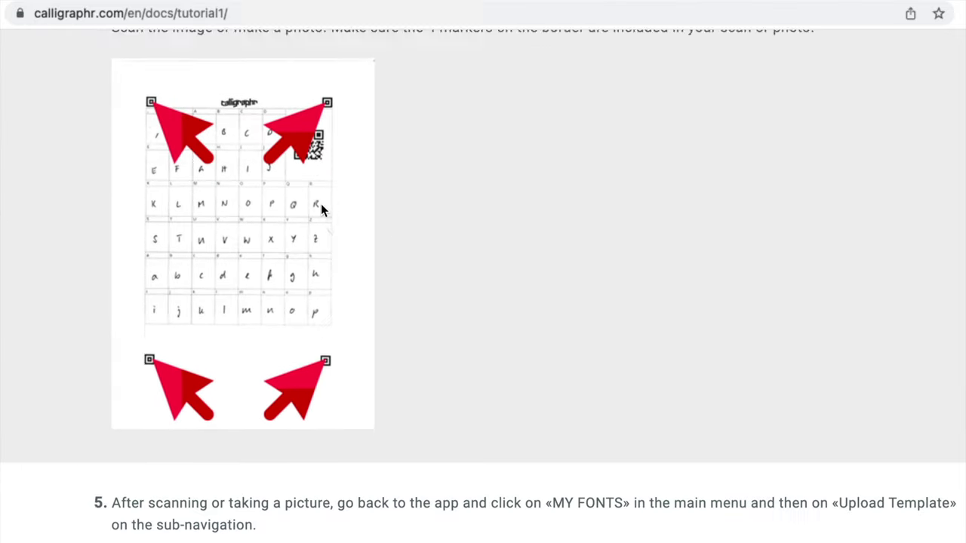
pyautogui.scroll(-5, 321, 203)
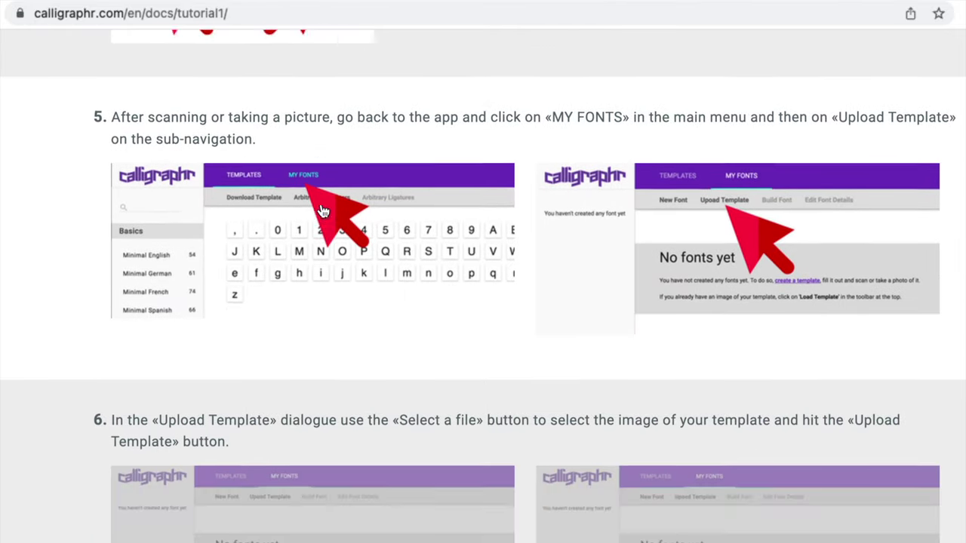
pyautogui.scroll(-8, 323, 212)
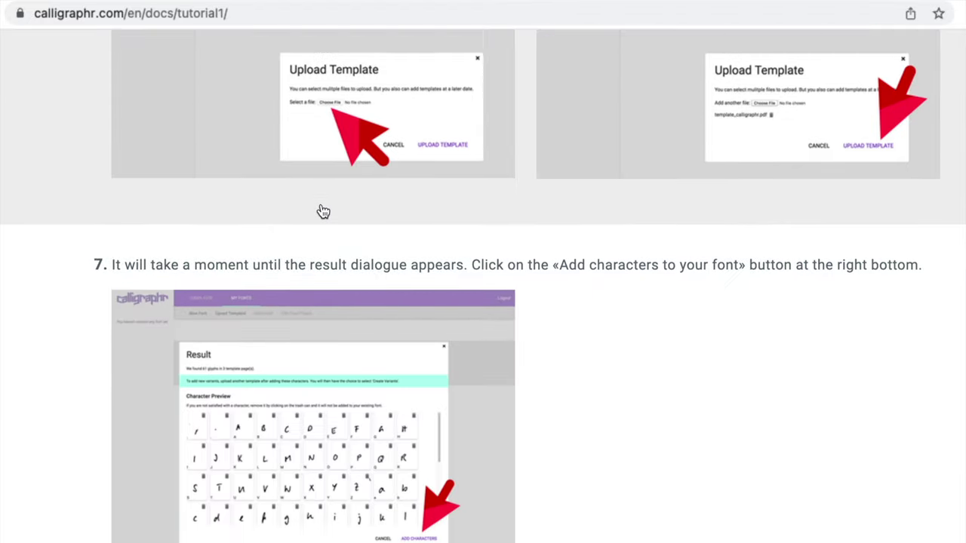
pyautogui.scroll(-8, 323, 211)
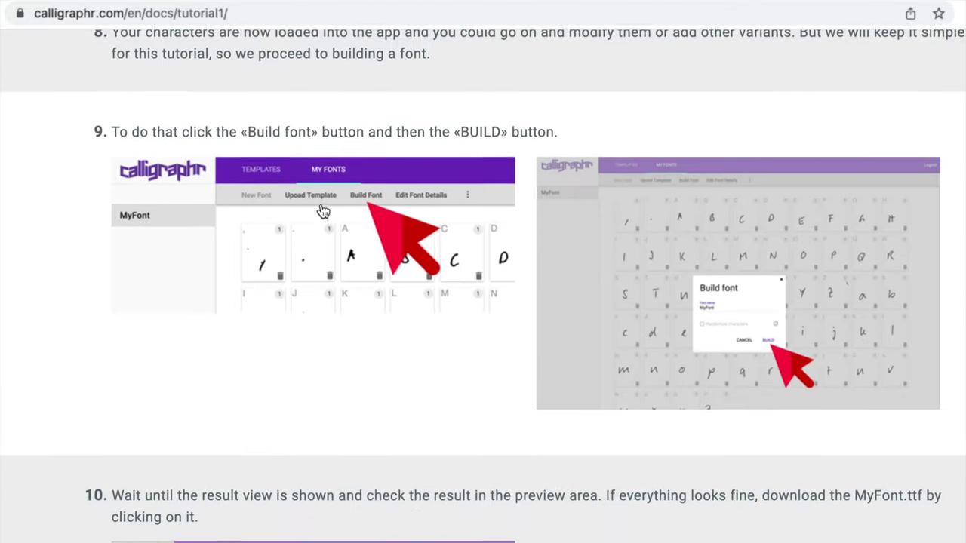
pyautogui.scroll(-6, 323, 211)
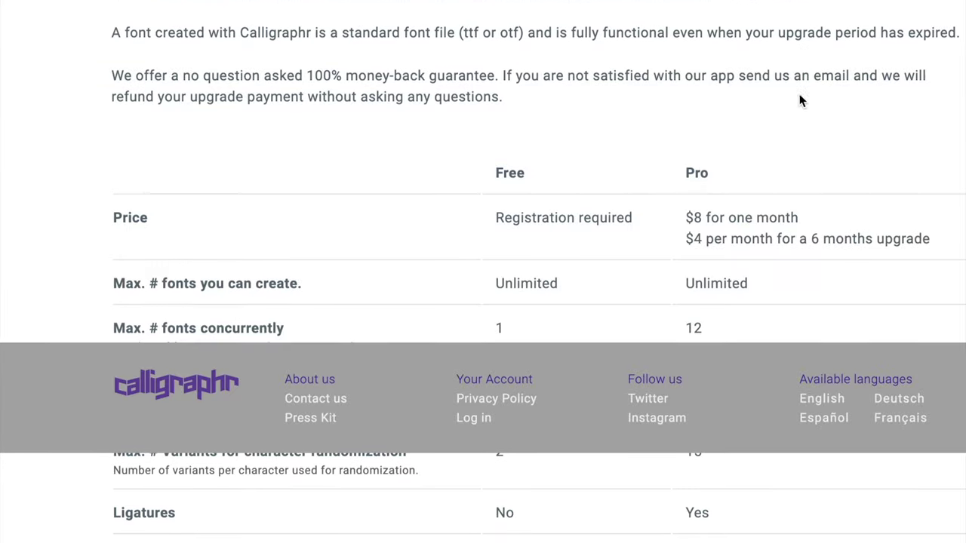
# Scroll through Calligraphr's free-versus-paid pricing table, including the $8 one-month plan
pyautogui.scroll(-3, 800, 98)
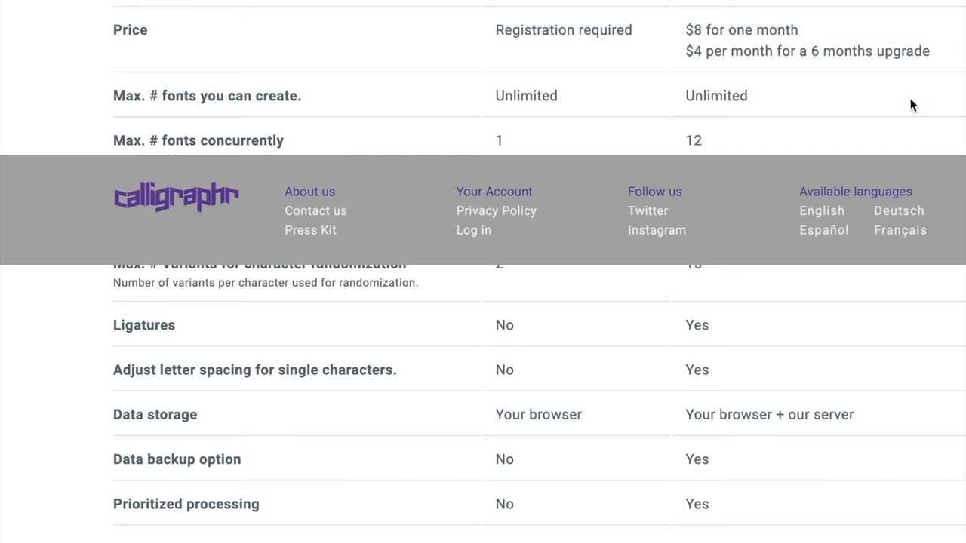
pyautogui.scroll(-2, 910, 101)
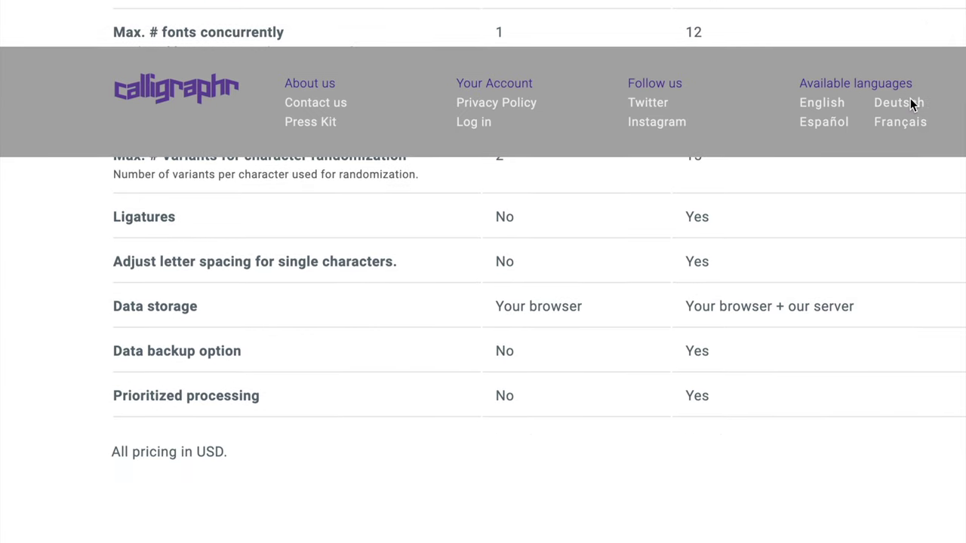
pyautogui.scroll(2, 912, 103)
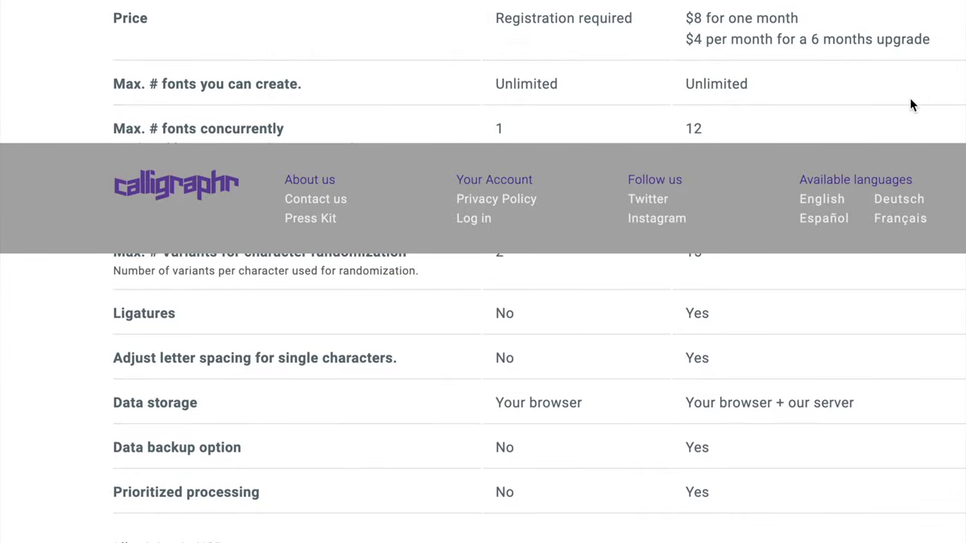
pyautogui.scroll(-2, 910, 105)
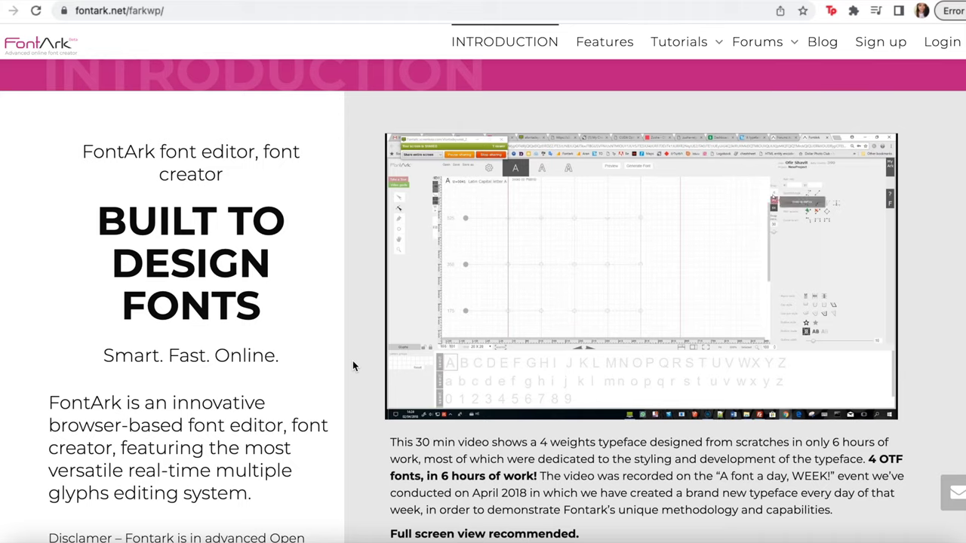
# Scroll FontArk's introduction page past its editor description and embedded demo video
pyautogui.scroll(-1, 352, 362)
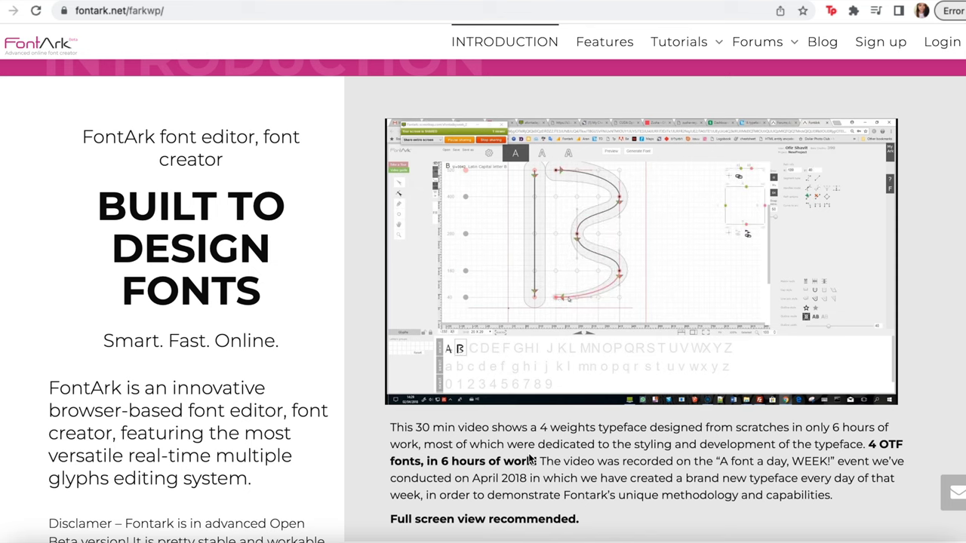
pyautogui.scroll(10, 528, 458)
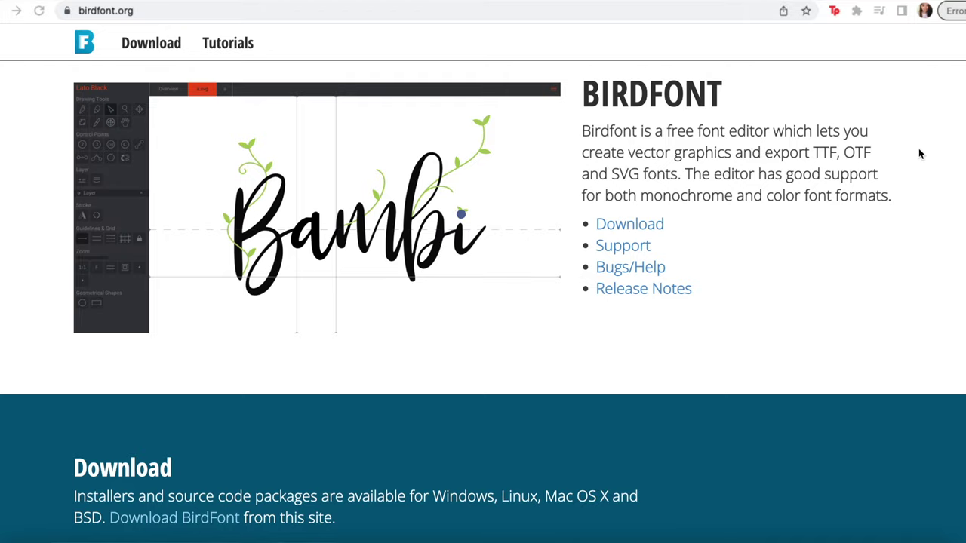
pyautogui.scroll(-2, 918, 151)
# Show BirdFont's glyph grid, check the fi.ligature details, then view kerning for 'fil'
pyautogui.scroll(-3, 918, 153)
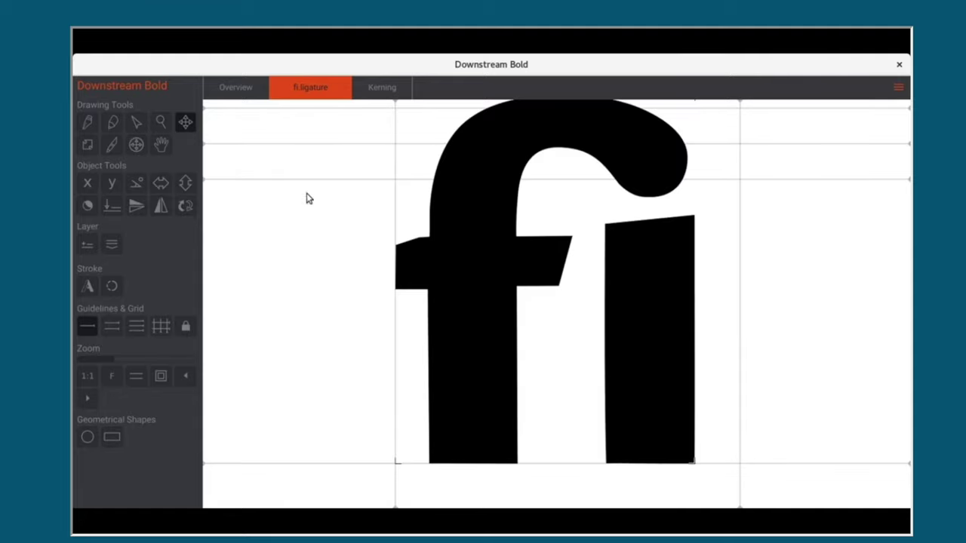
pyautogui.click(236, 88)
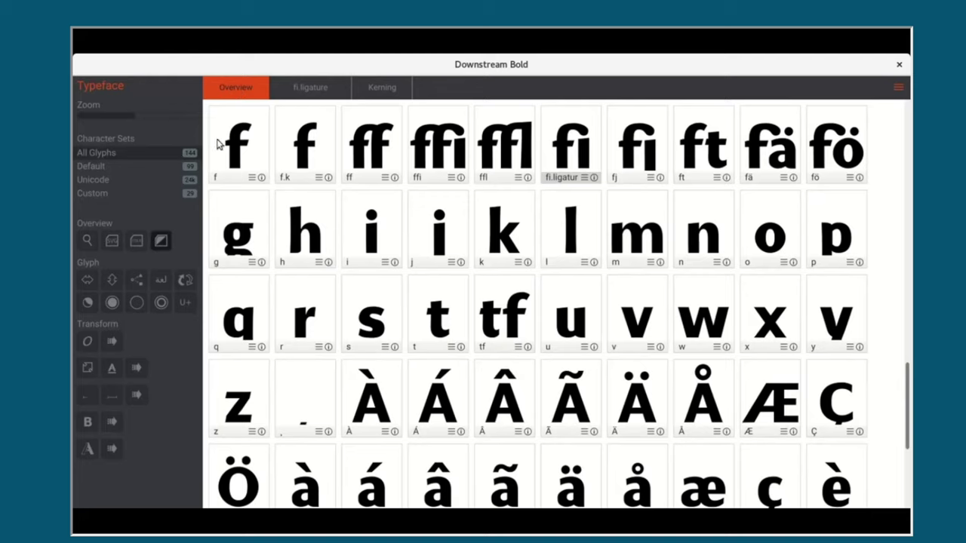
pyautogui.click(594, 179)
pyautogui.click(594, 181)
pyautogui.click(382, 90)
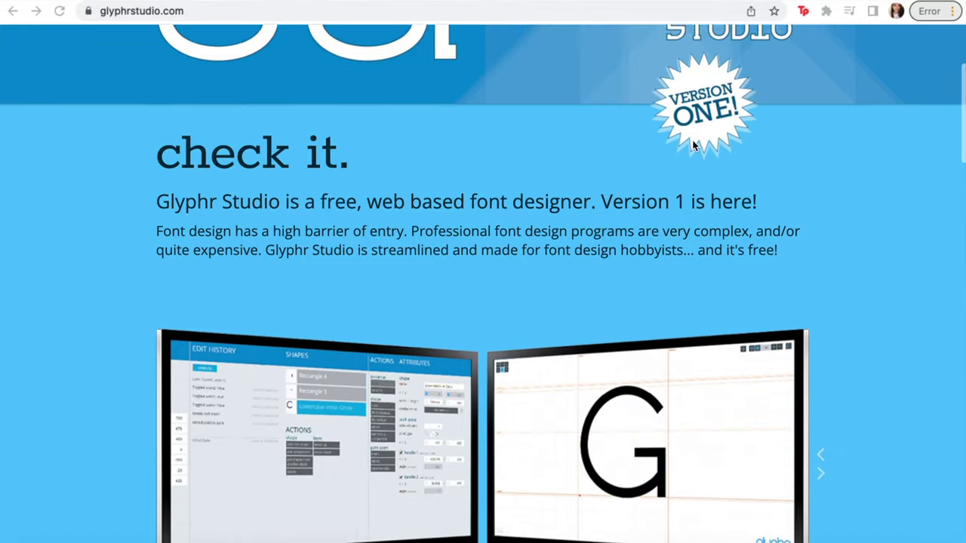
# Page through screenshots of the glyph editor, Test Drive, lowercase o, ffi ligature, kerning and SVG import
pyautogui.scroll(-3, 694, 147)
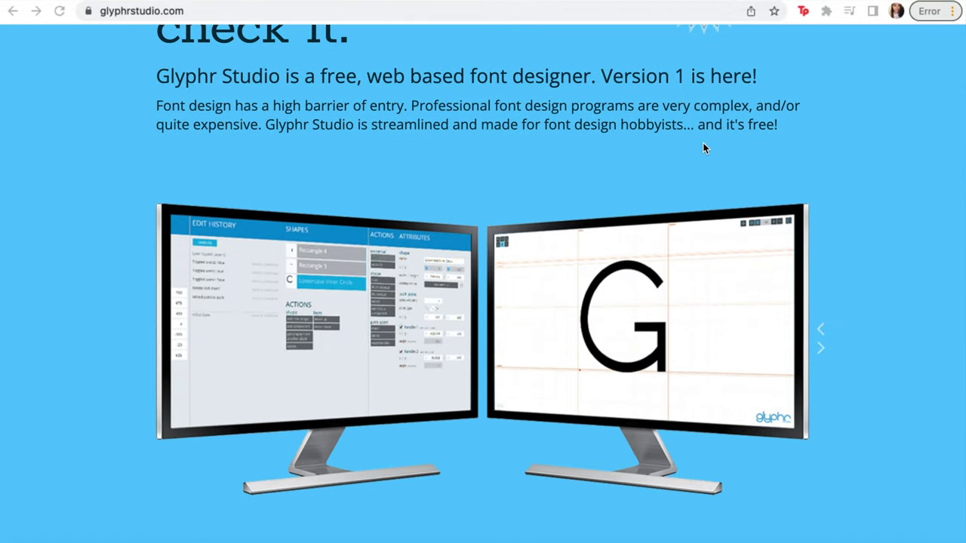
pyautogui.click(821, 347)
pyautogui.click(823, 348)
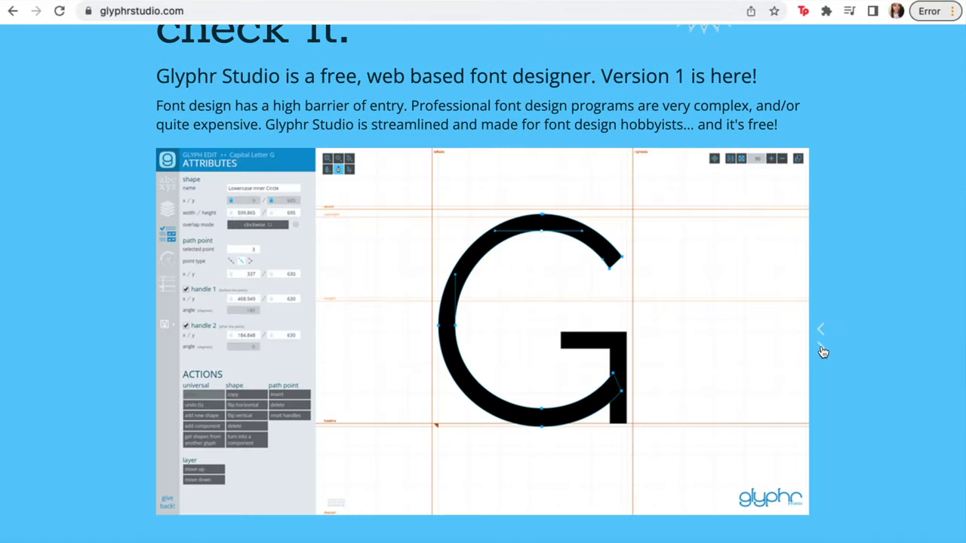
pyautogui.click(823, 350)
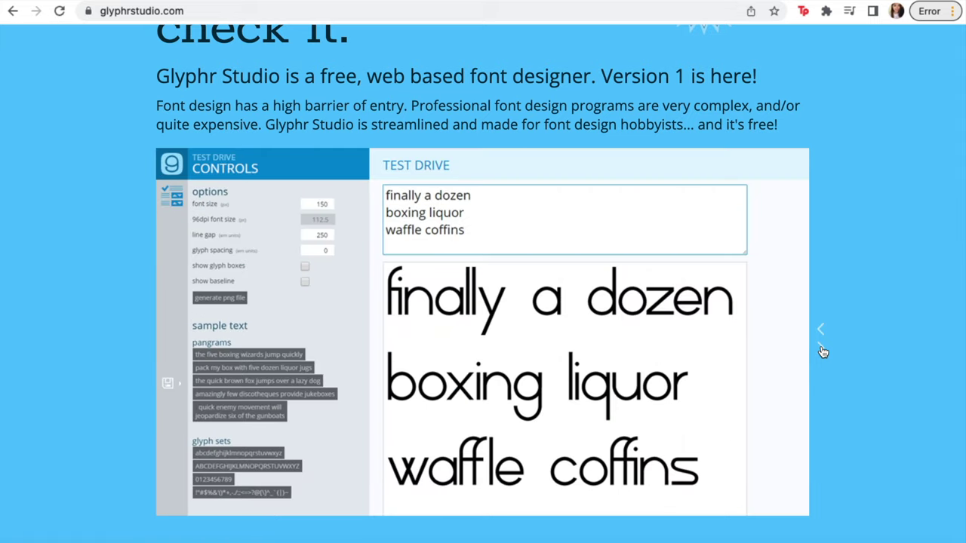
pyautogui.click(822, 350)
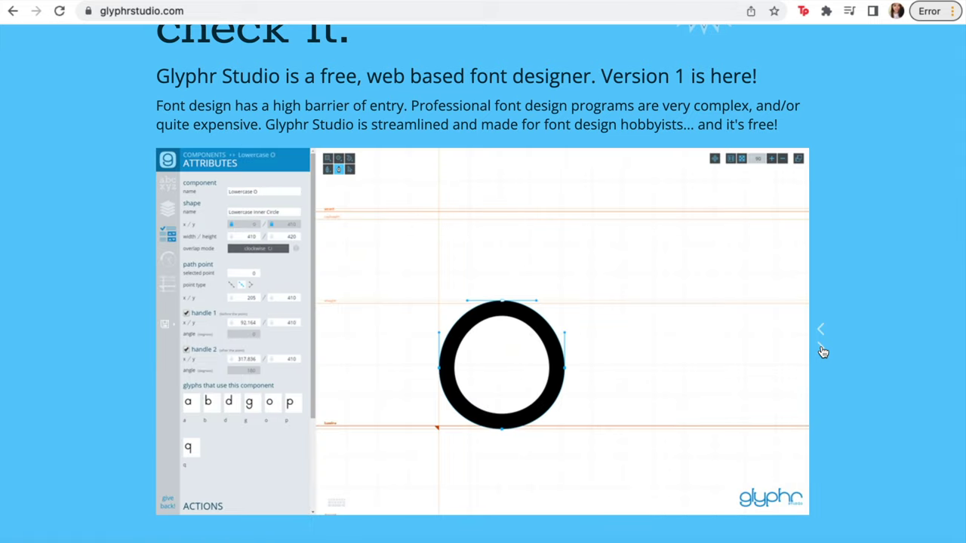
pyautogui.click(822, 350)
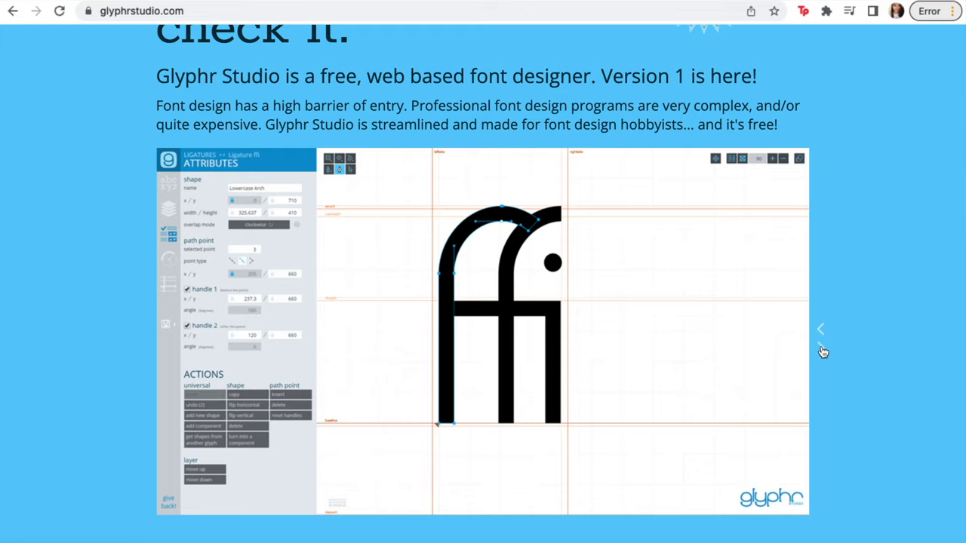
pyautogui.click(823, 350)
pyautogui.click(822, 350)
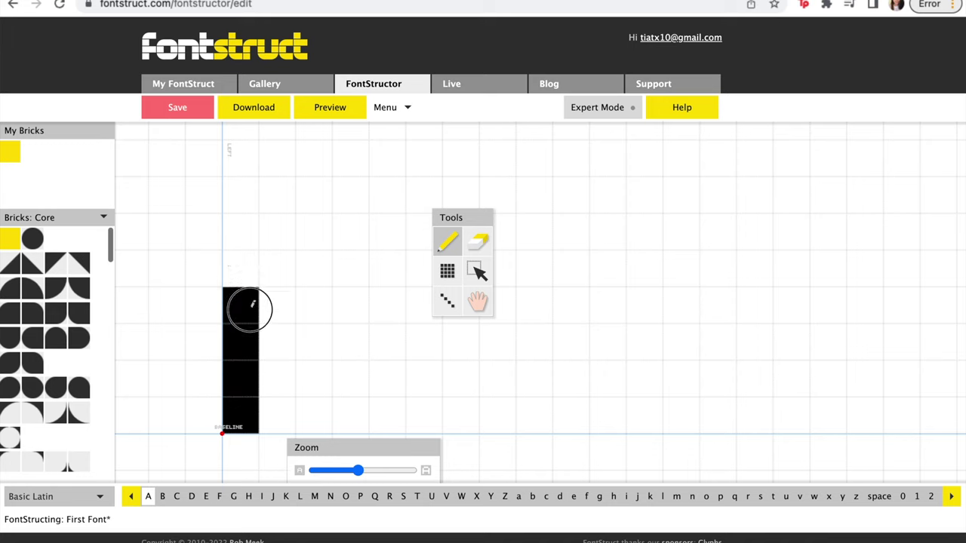
# Draw the A's top bar, right leg and crossbar in black bricks, then scroll the gallery of FontStructions
pyautogui.moveTo(248, 309)
pyautogui.mouseDown()
pyautogui.moveTo(413, 193)
pyautogui.moveTo(424, 419)
pyautogui.mouseUp()
pyautogui.moveTo(276, 302); pyautogui.dragTo(409, 304)
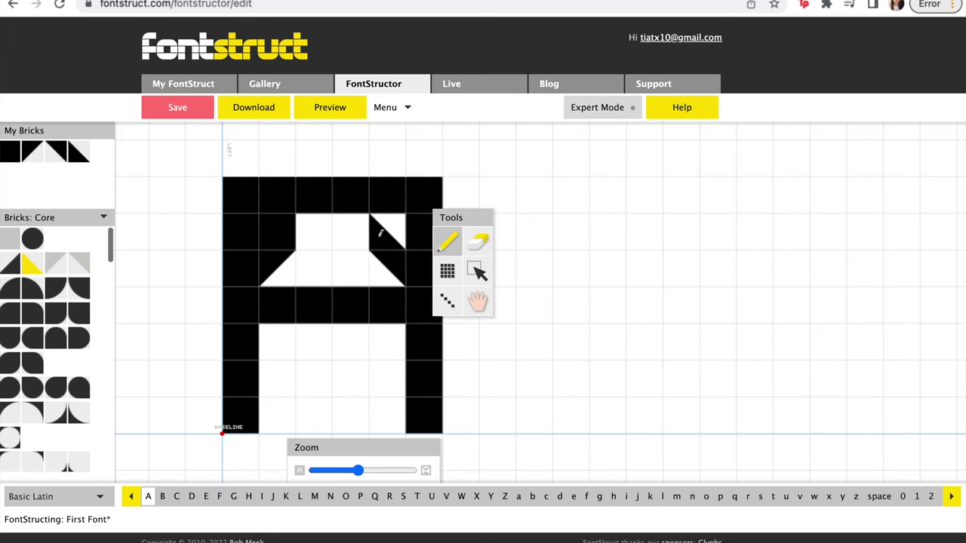
pyautogui.scroll(-2, 548, 174)
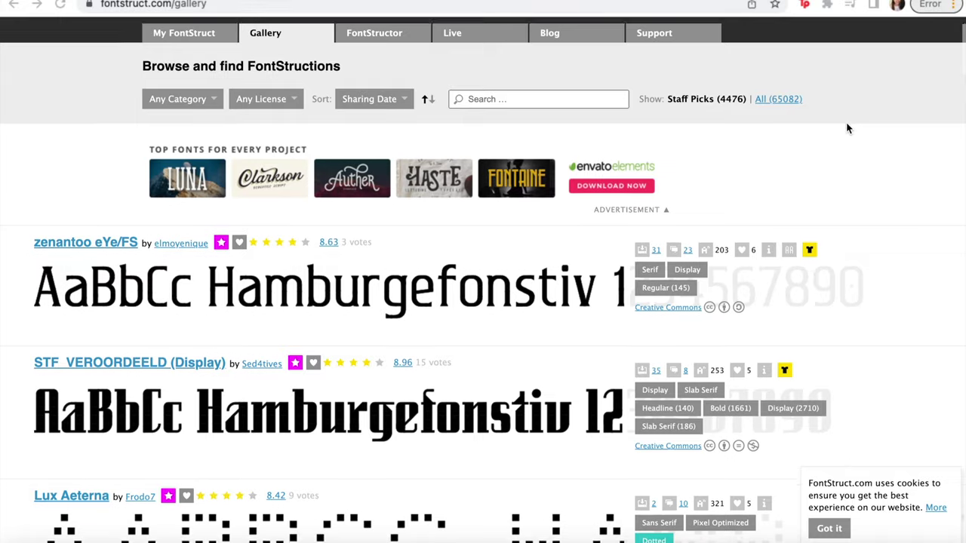
pyautogui.scroll(-5, 847, 129)
pyautogui.scroll(-10, 847, 129)
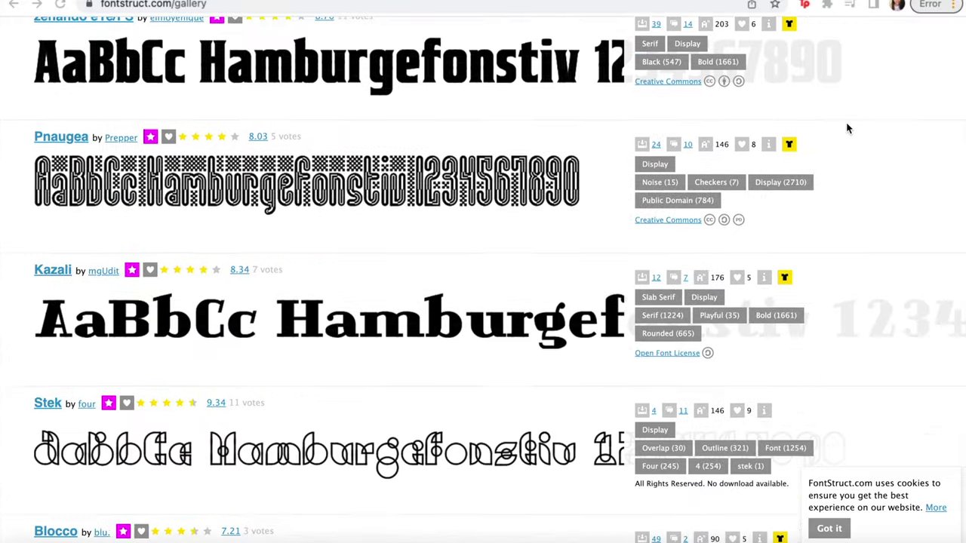
pyautogui.scroll(-10, 847, 129)
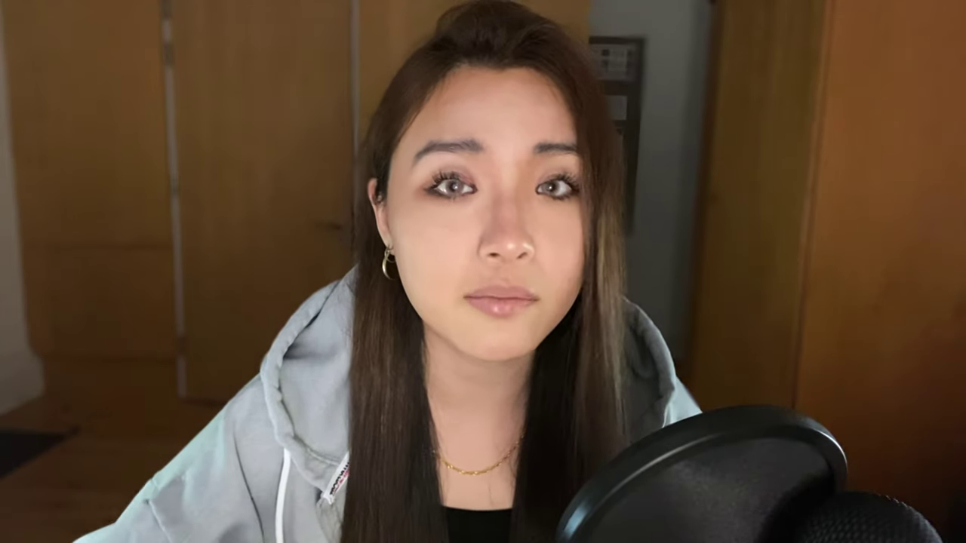
# Paint the pixel A's left stem and right leg, then scroll the gallery of shared pixel fonts
pyautogui.moveTo(194, 349)
pyautogui.mouseDown()
pyautogui.moveTo(198, 252)
pyautogui.moveTo(234, 113)
pyautogui.moveTo(332, 113)
pyautogui.mouseUp()
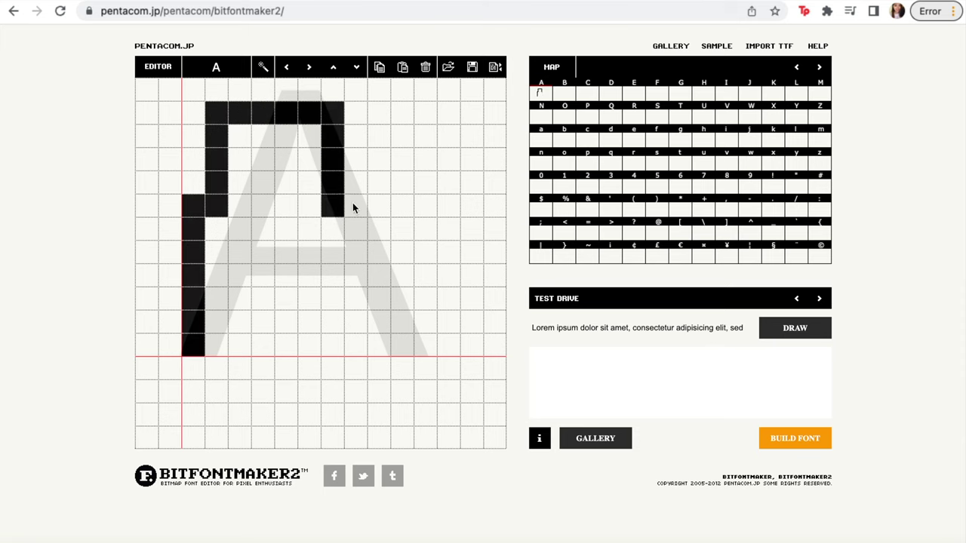
pyautogui.moveTo(352, 203); pyautogui.dragTo(355, 349)
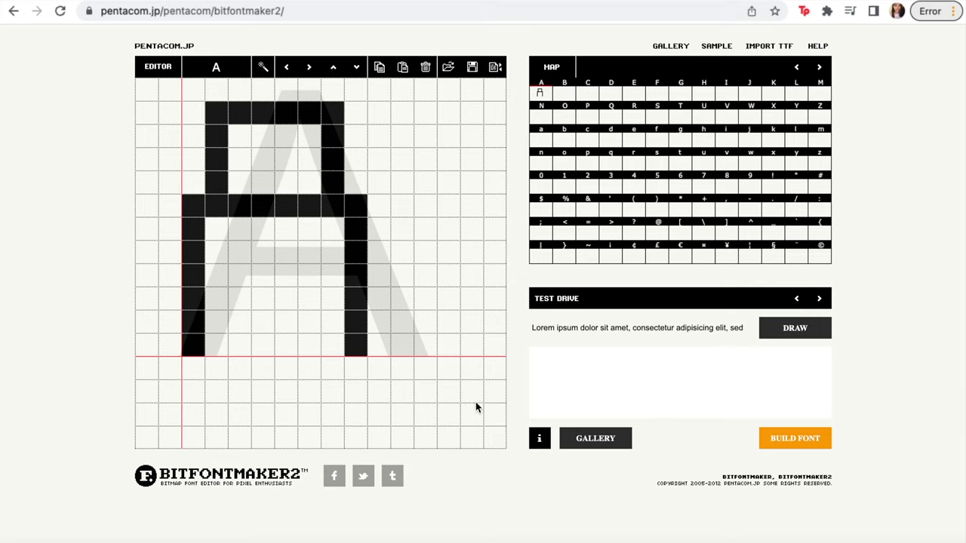
pyautogui.moveTo(193, 184); pyautogui.dragTo(191, 123)
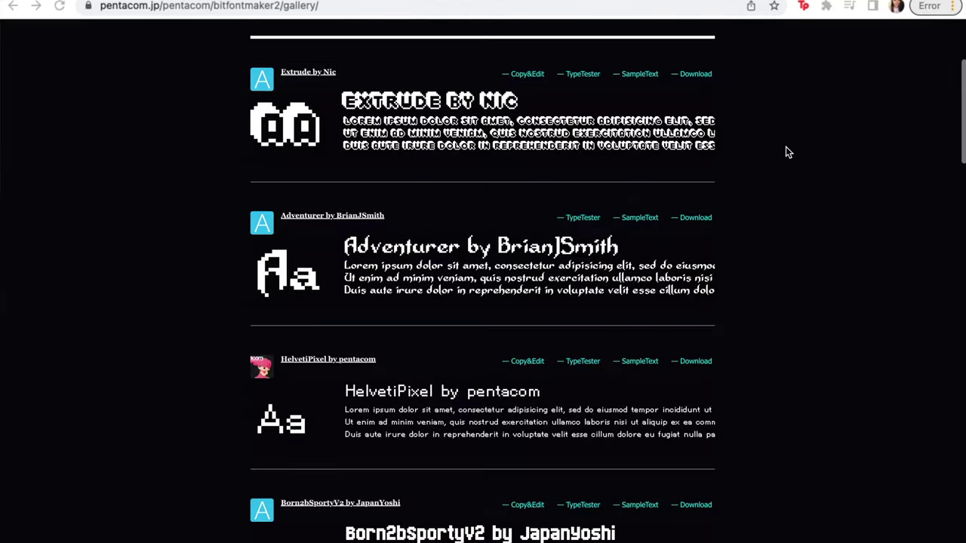
pyautogui.scroll(-10, 787, 152)
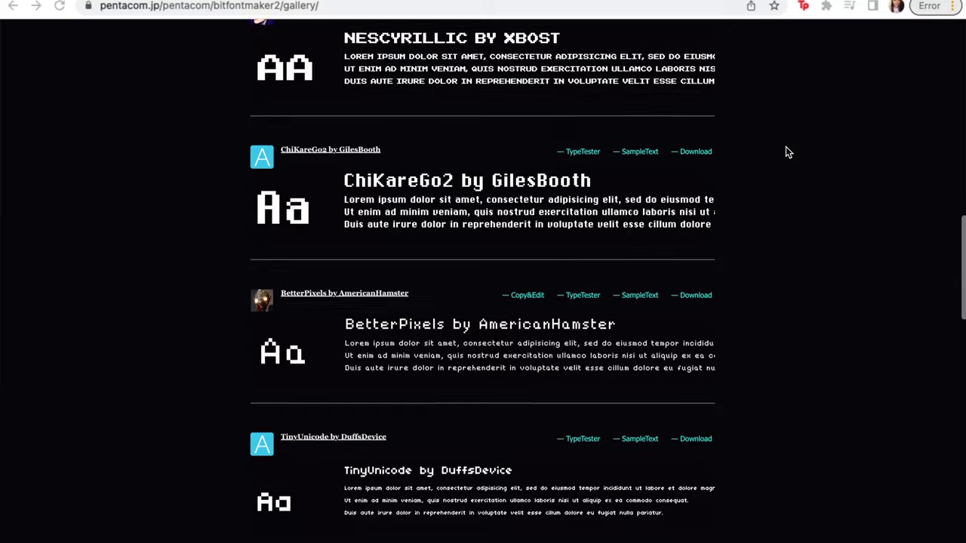
pyautogui.scroll(-13, 788, 152)
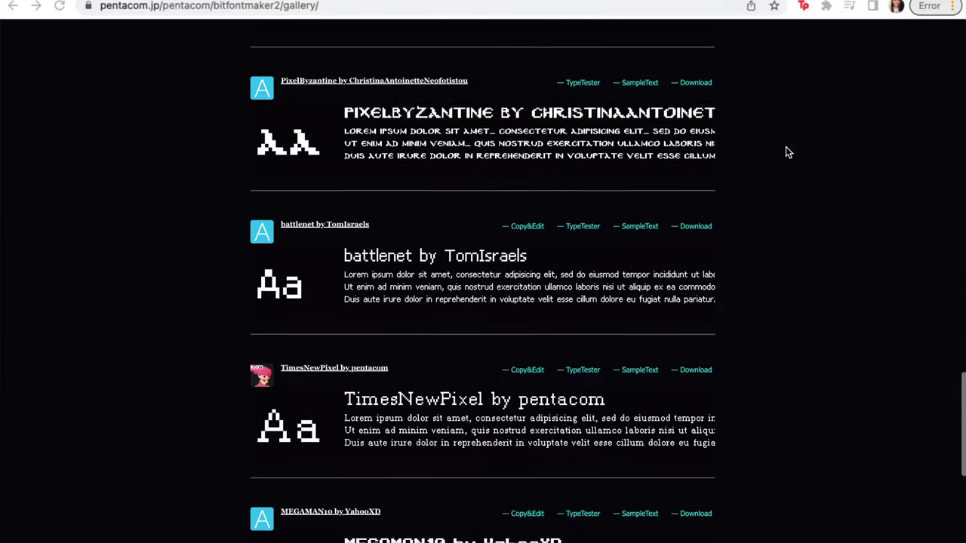